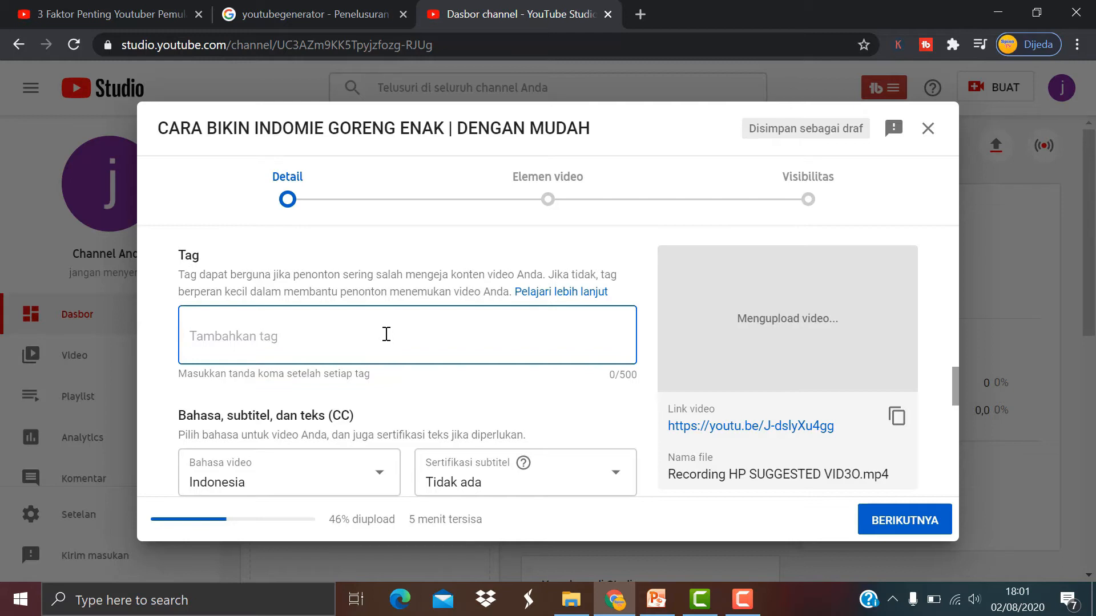
# Add the tag "cara bikin indomie goreng enak dengan mudah" to the video.
pyautogui.write('CARA')
pyautogui.press('BackSpace')
pyautogui.press('BackSpace')
pyautogui.press('BackSpace')
pyautogui.press('BackSpace')
pyautogui.write('cara bikin')
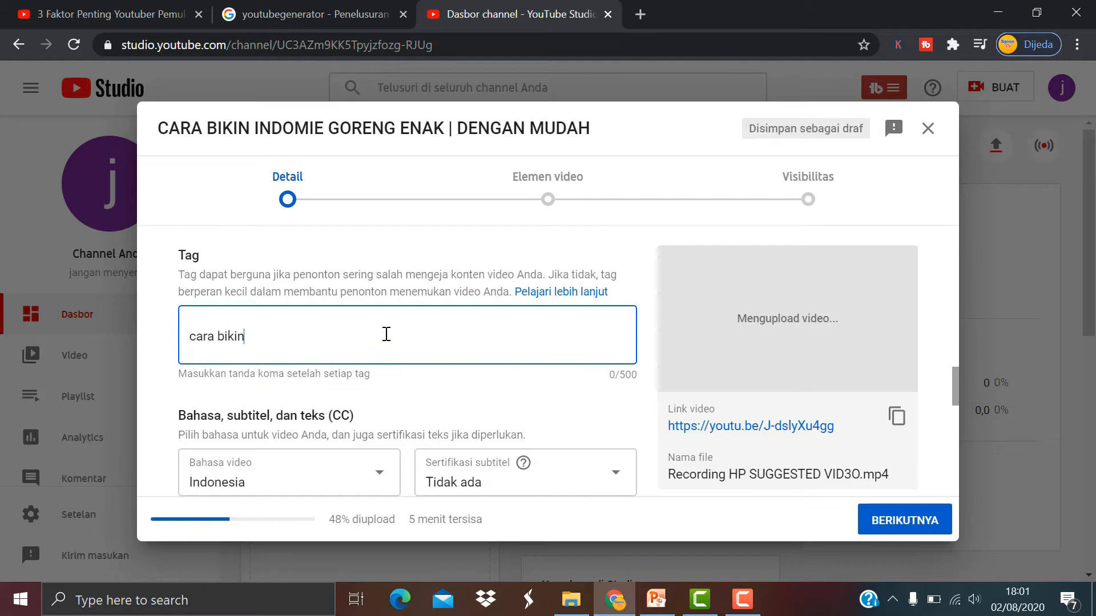
pyautogui.write(' indomi')
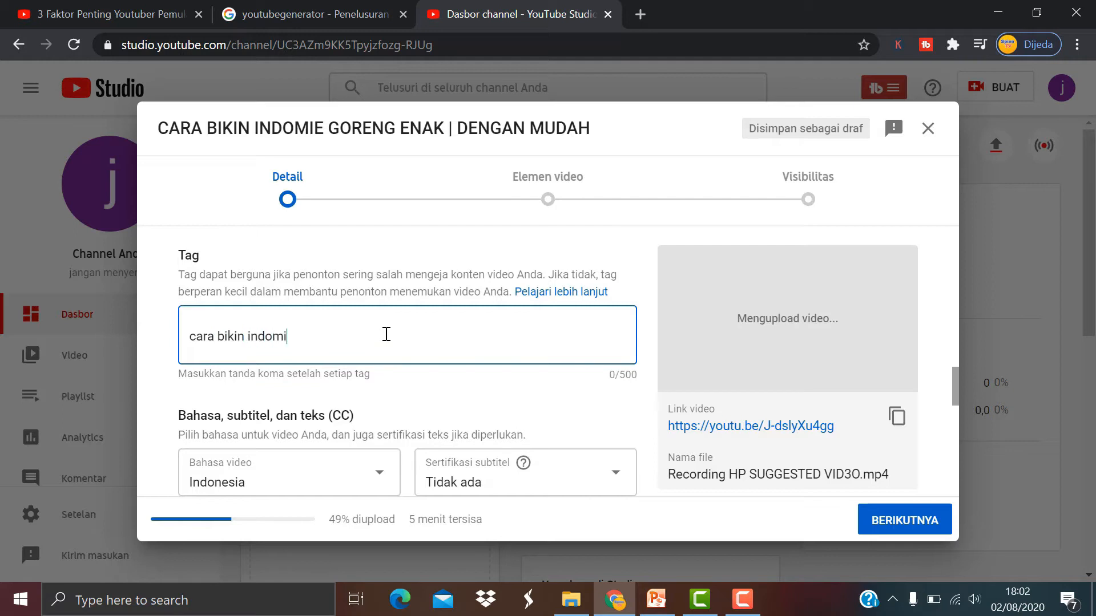
pyautogui.write('e goreng enak dengan mudah,')
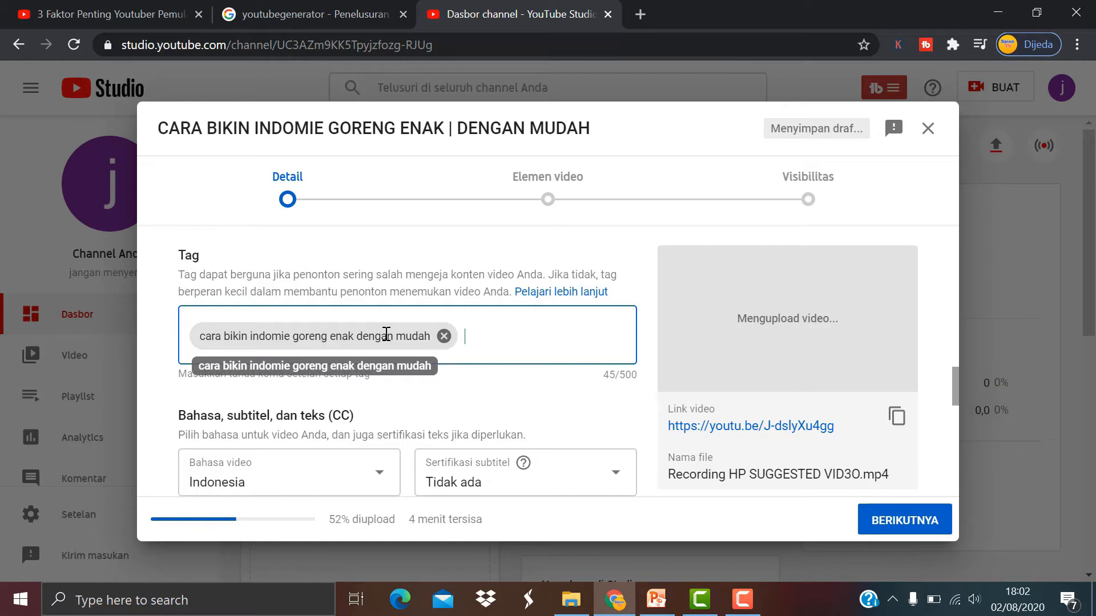
# Add the shorter tag "cara bikin indomie goreng enak" to the video's tags.
pyautogui.write('cara bikin ')
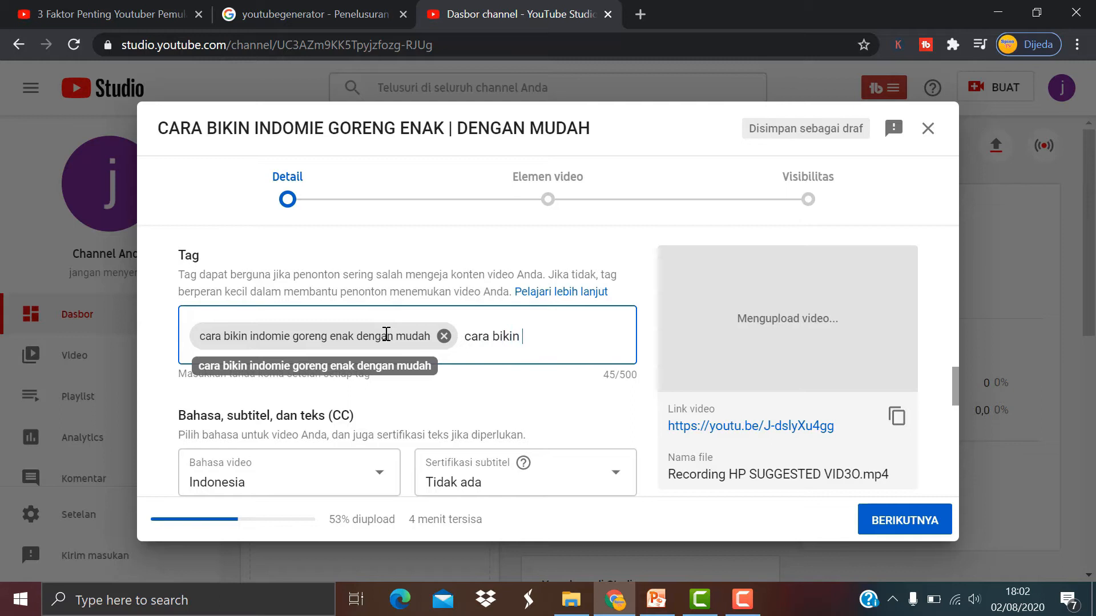
pyautogui.write('indomie ')
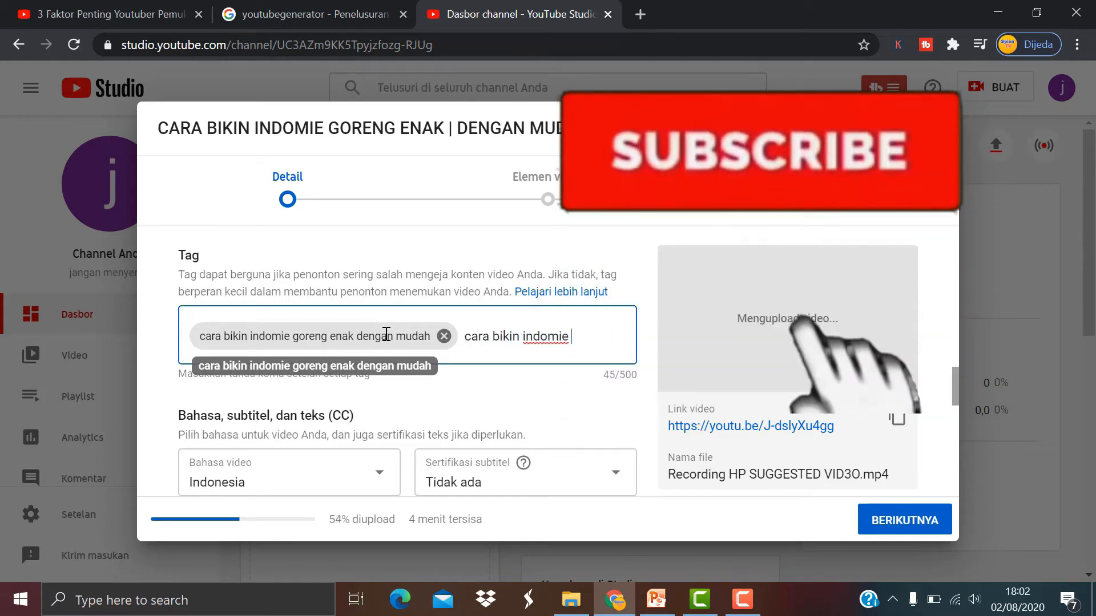
pyautogui.write('goreng enak')
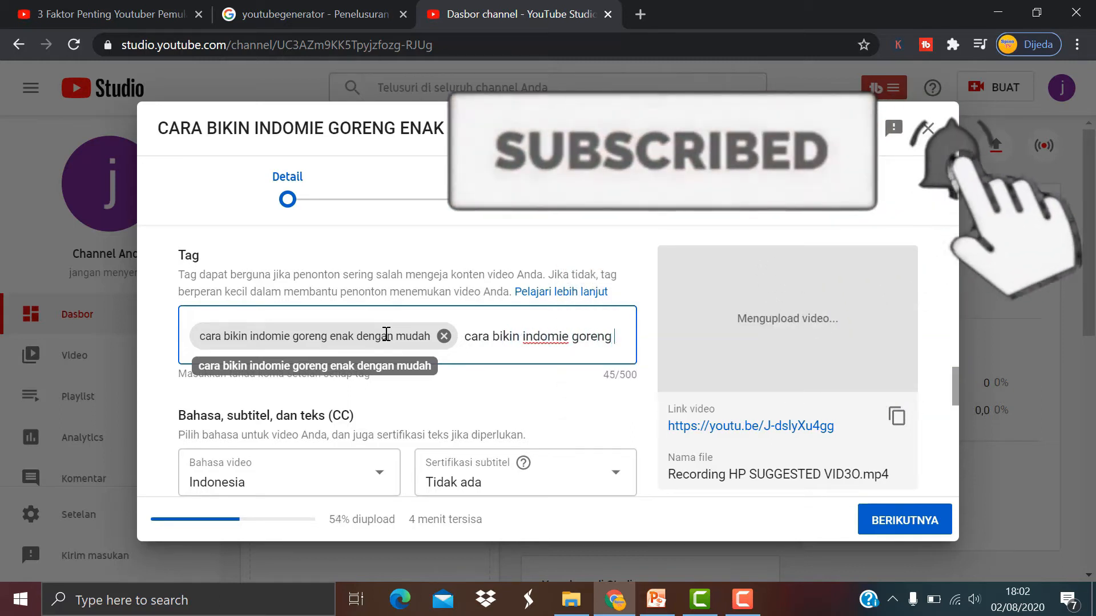
pyautogui.press('Return')
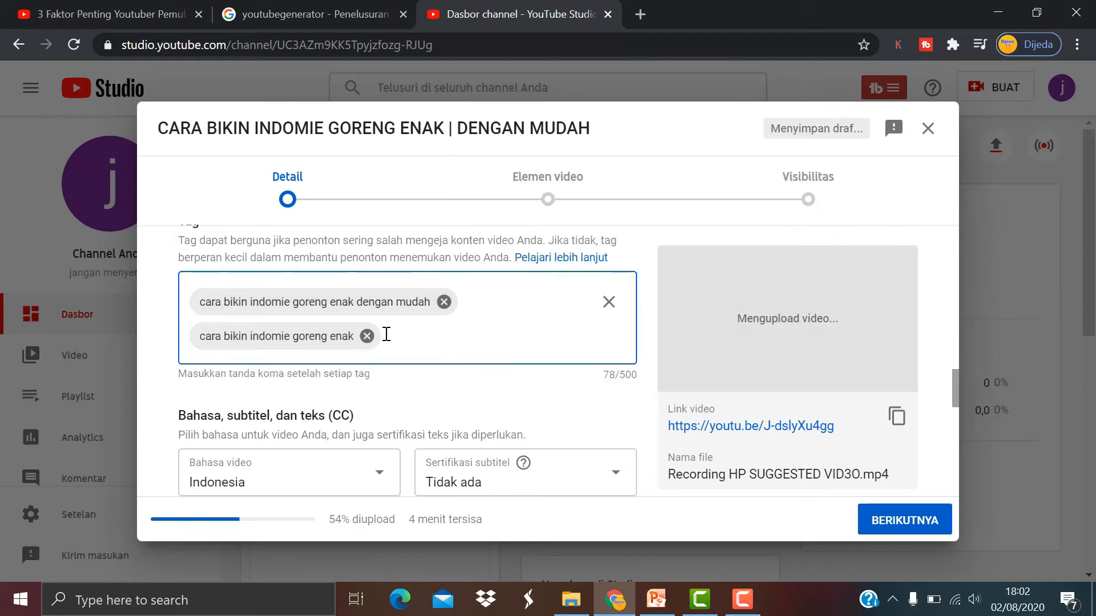
# Add the tags "indomie goreng" and "cara memasak indomie goreng" to the video.
pyautogui.write('indomie goreng,')
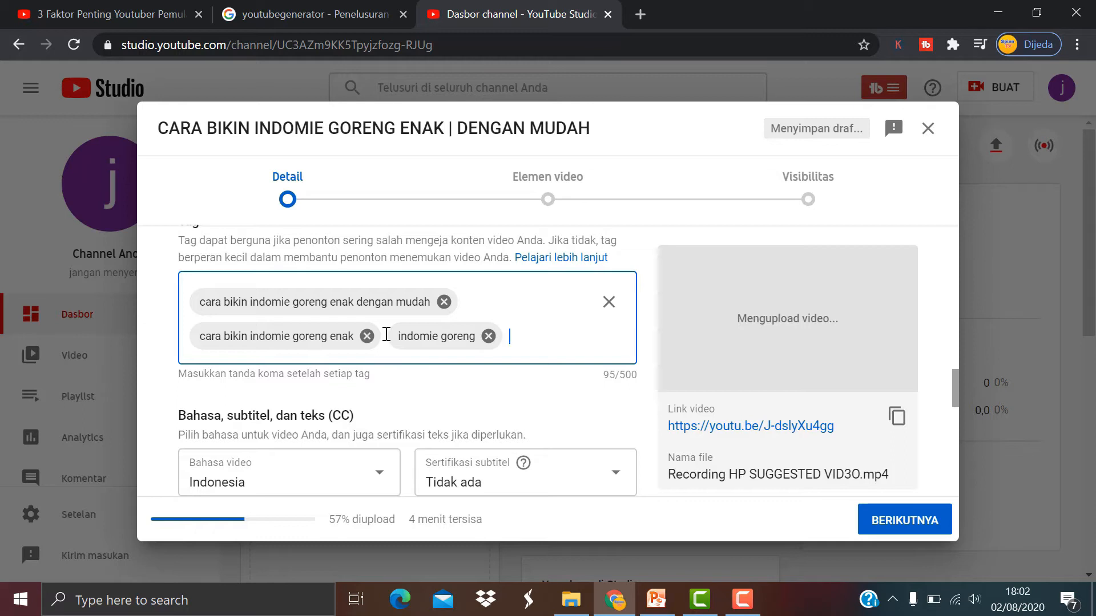
pyautogui.write('cara memas')
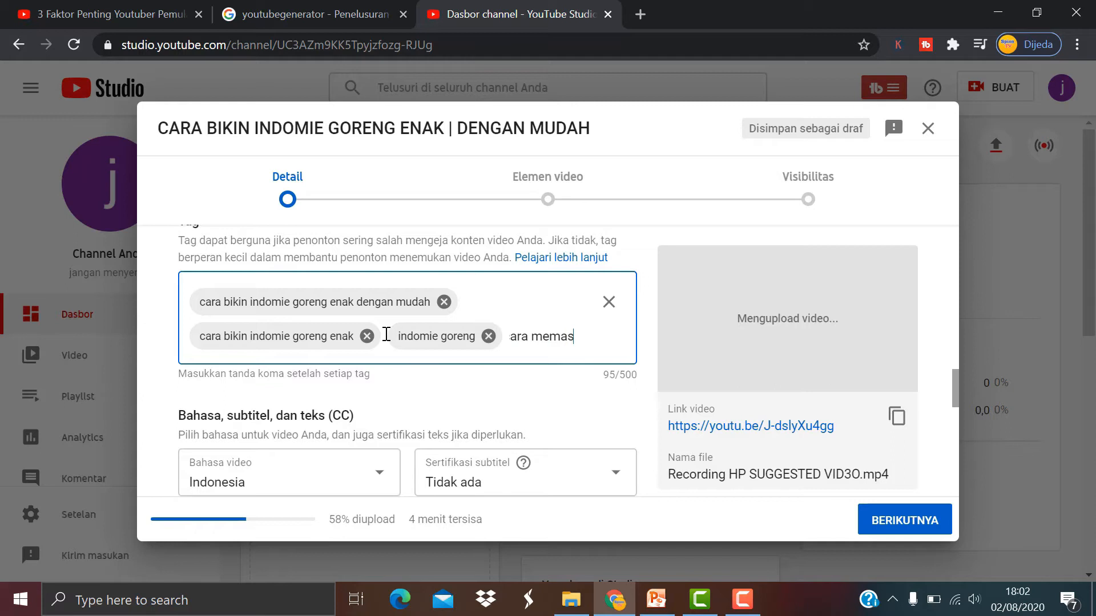
pyautogui.write('ak indomie goreng')
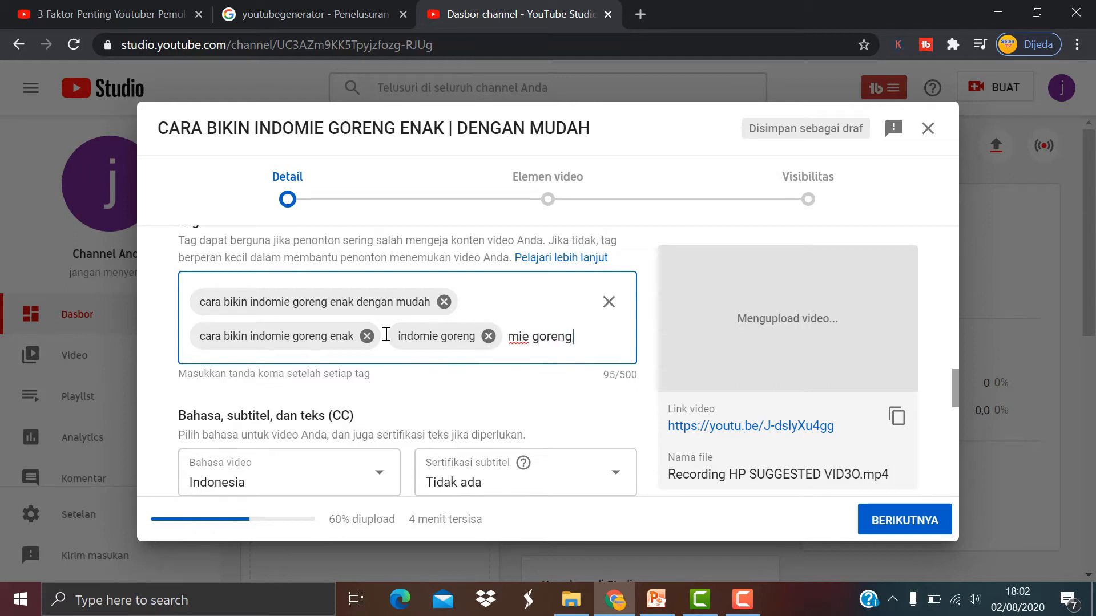
pyautogui.press('Return')
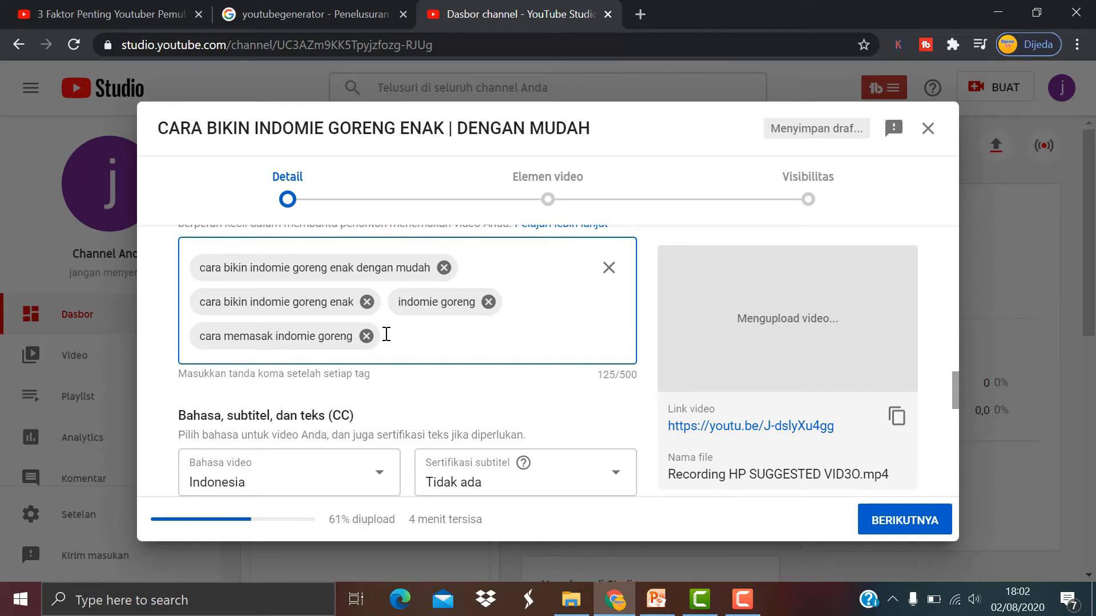
# Add the tag "mie goreng" to the video's tags.
pyautogui.write('ind')
pyautogui.press('BackSpace')
pyautogui.press('BackSpace')
pyautogui.write('mie g')
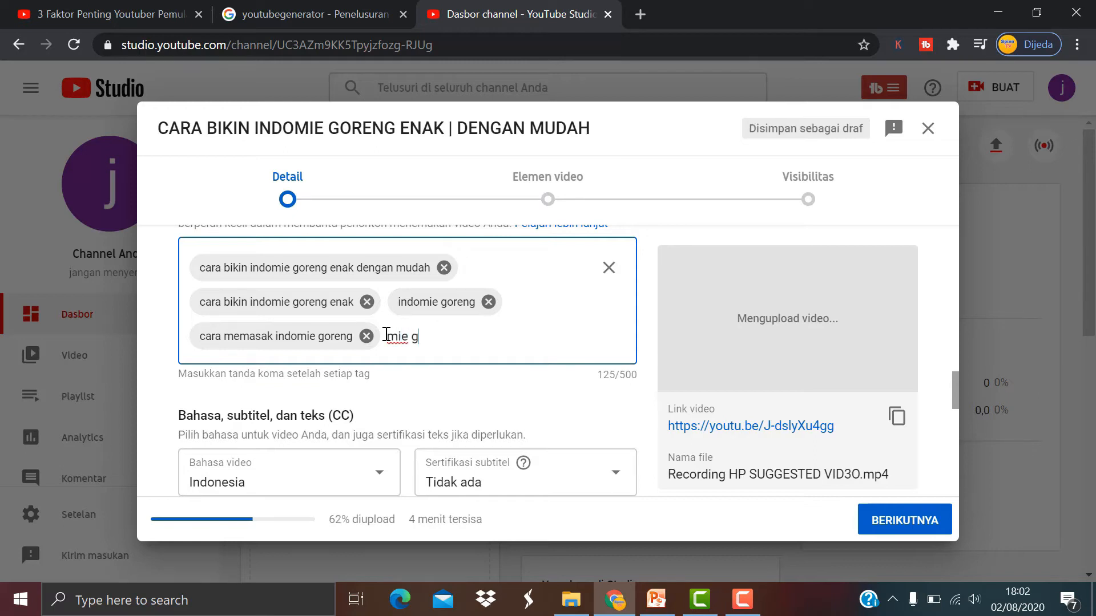
pyautogui.write('oreng,')
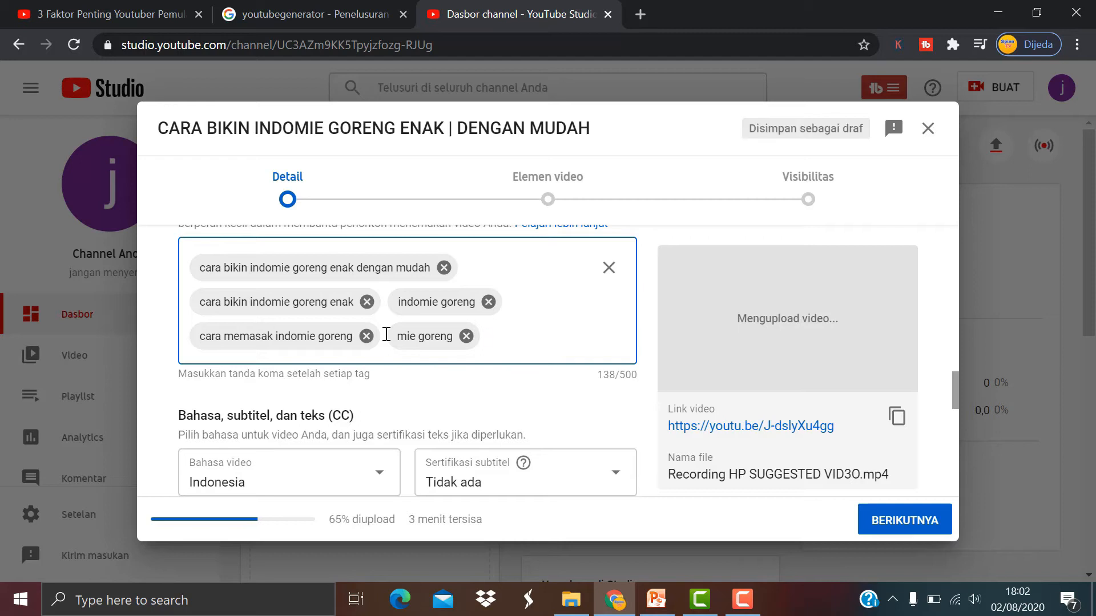
# Add the tag "cara bikin indomie goreng yang enak" to the video's tags.
pyautogui.write('cara bikin')
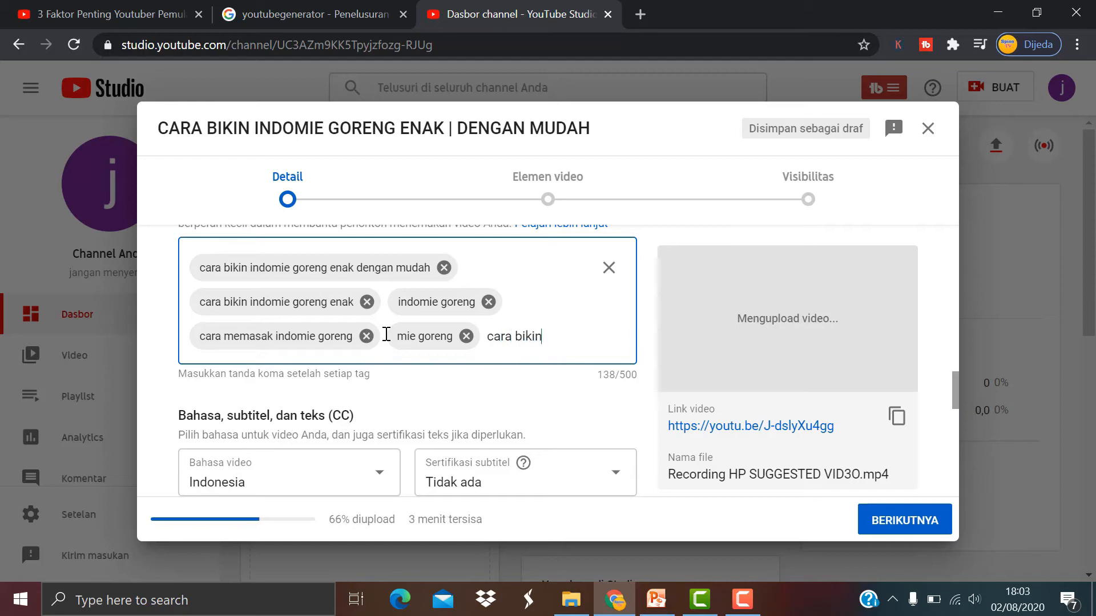
pyautogui.write(' indomie')
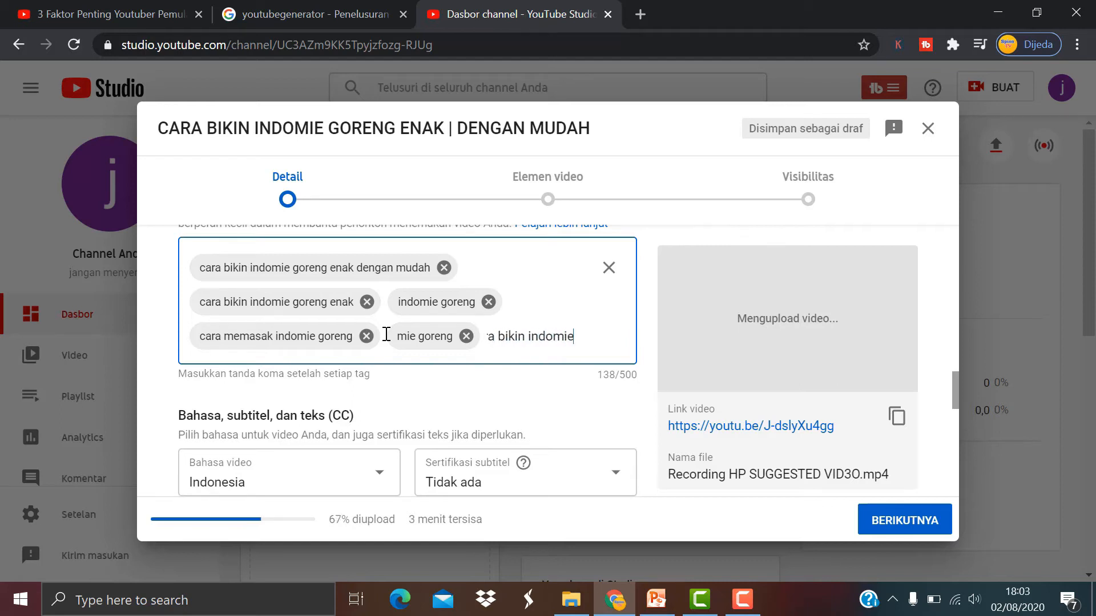
pyautogui.write(' goreng yang enak')
pyautogui.press('Return')
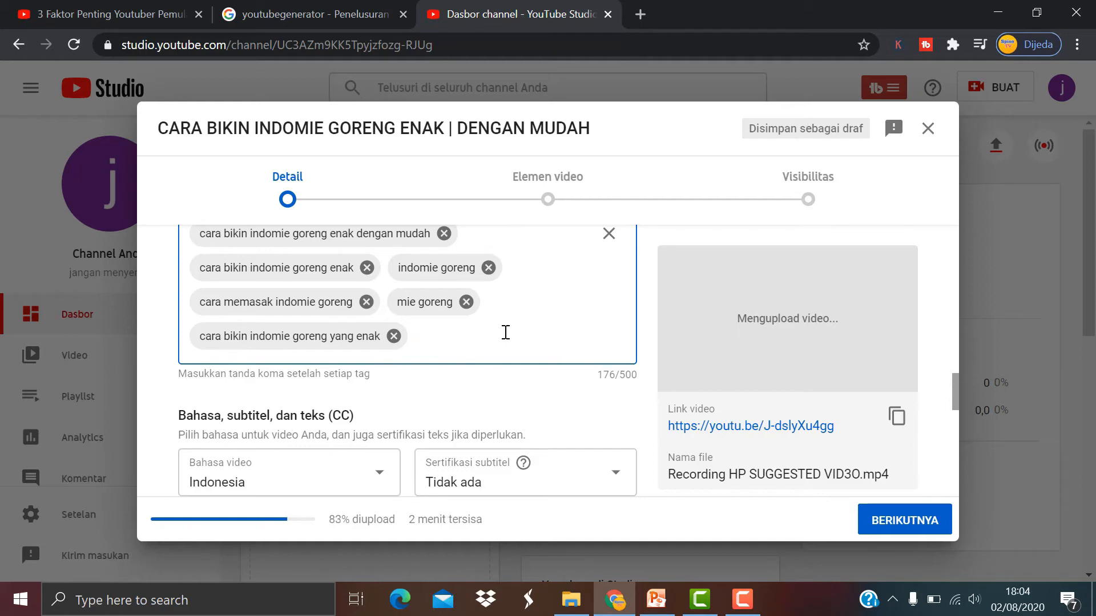
# Add the tags "resep membuat mie goreng enak" and "rahasia membuat mie goreng enak" to the video.
pyautogui.write('resep membuat mie goreng enak')
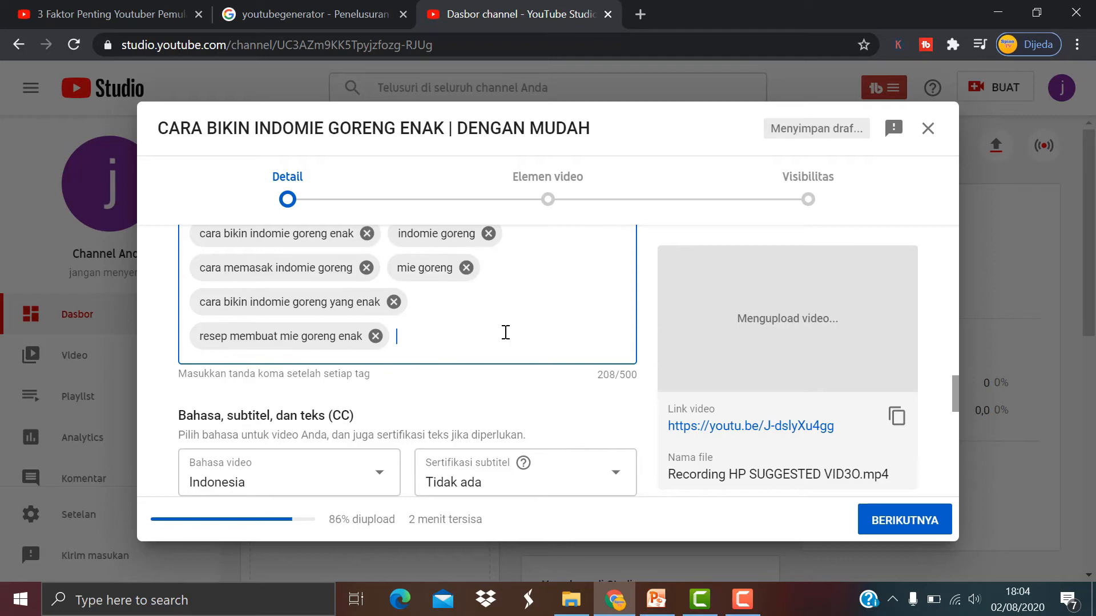
pyautogui.write(',rahasia mem')
pyautogui.write('buat mie g')
pyautogui.write('oreng enak')
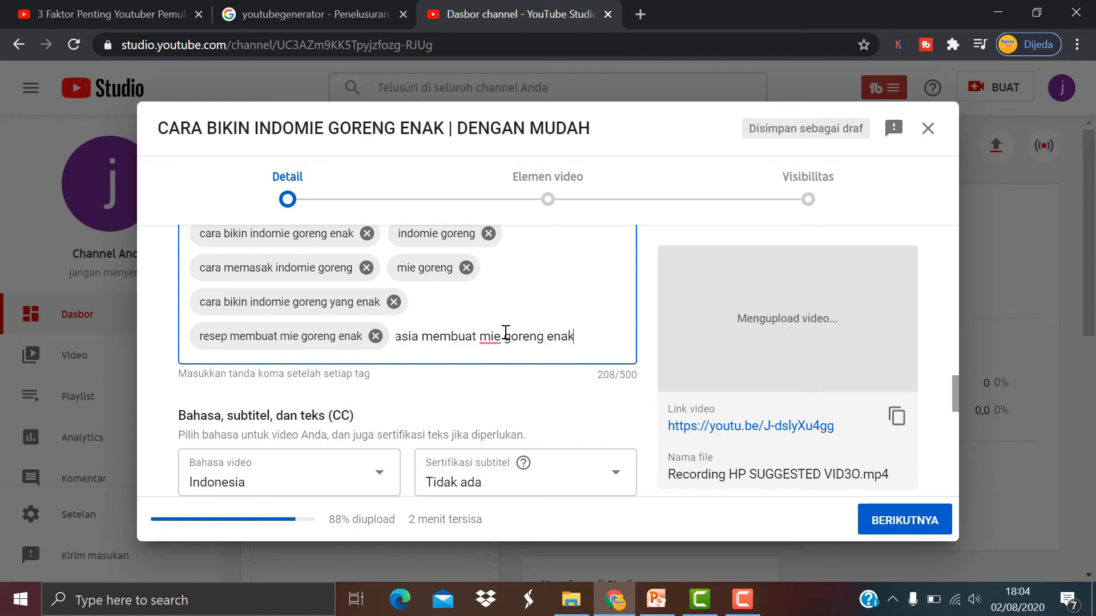
pyautogui.press(',')
# Add the tag "indomie goreng enak" to the video's tags.
pyautogui.write('mie')
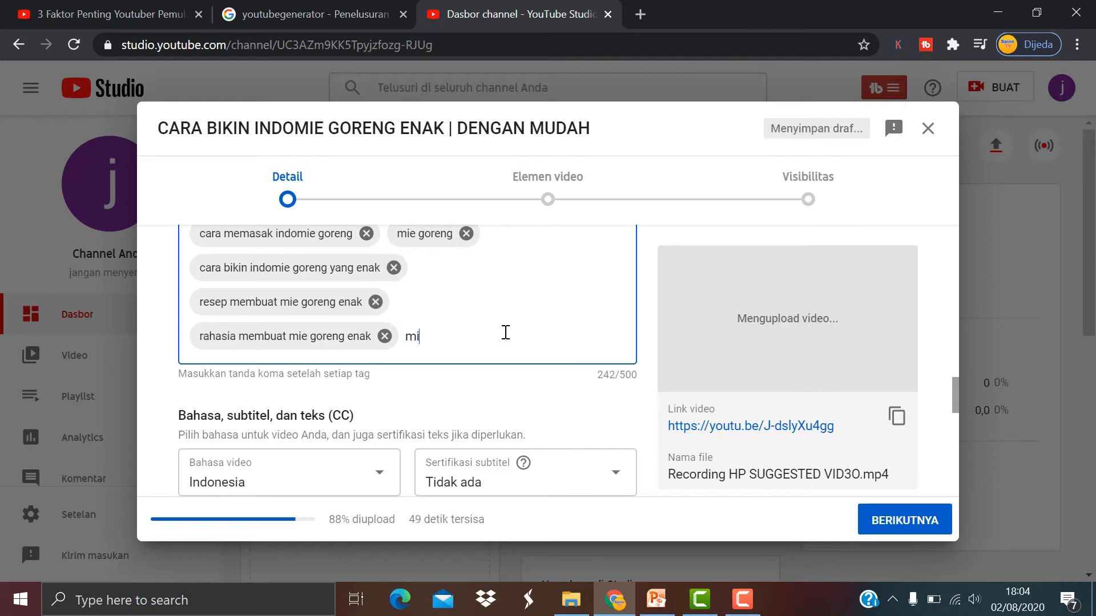
pyautogui.press('BackSpace')
pyautogui.press('BackSpace')
pyautogui.press('BackSpace')
pyautogui.write('indomie goreng enak')
pyautogui.press('Return')
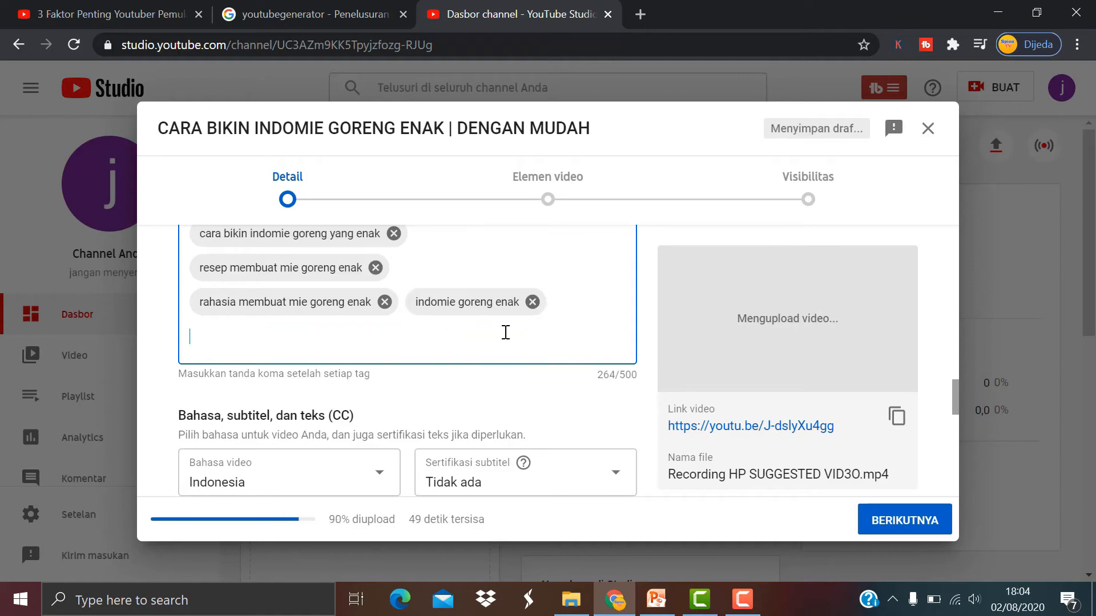